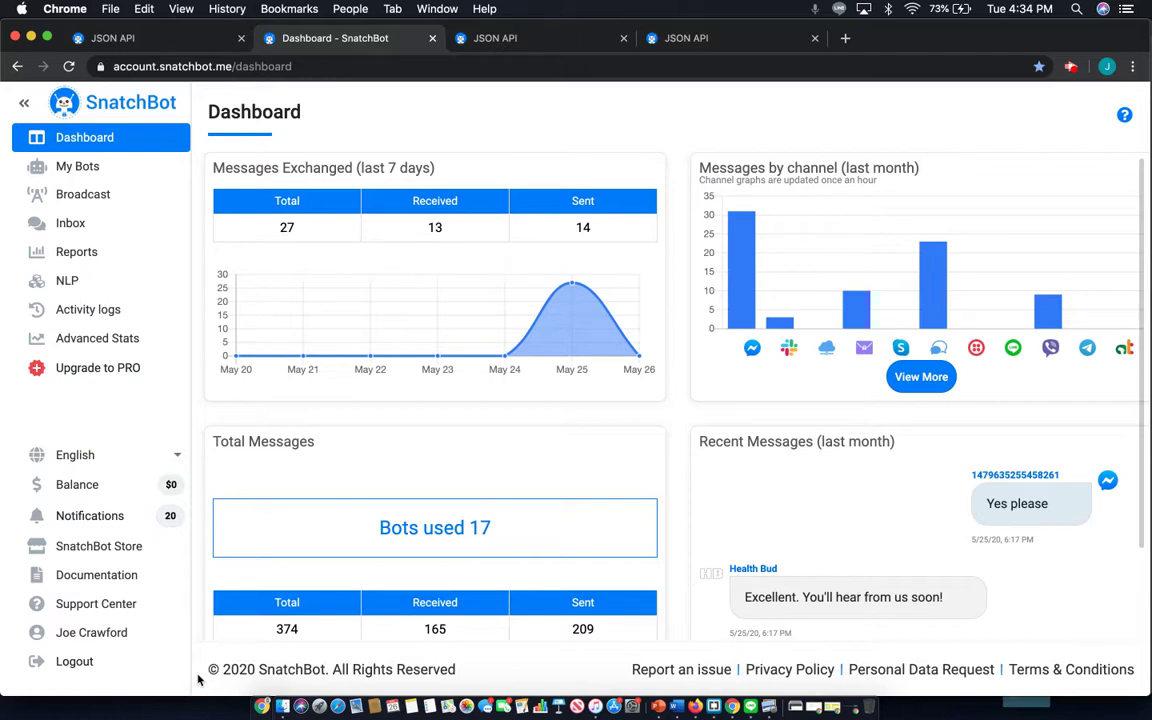
Go to My Bots and open the Health Bud bot in its Build editor
{"action": "left_click", "coordinate": [84, 170]}
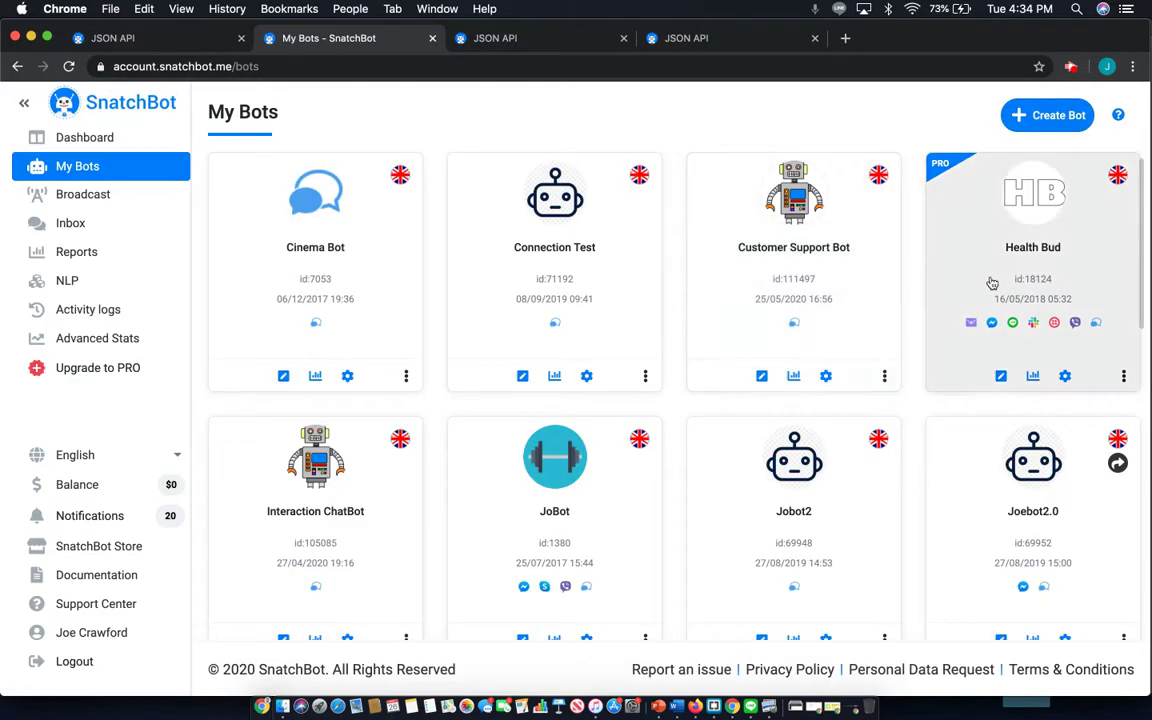
{"action": "left_click", "coordinate": [991, 283]}
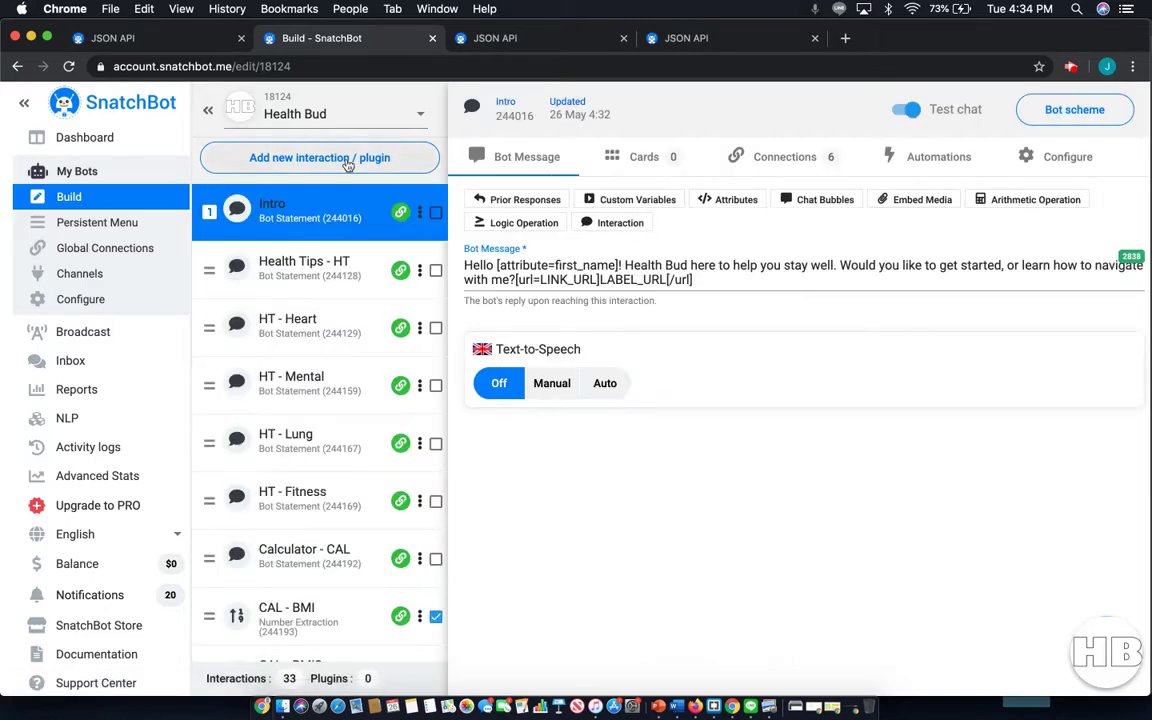
Add a new JSON API interaction to Health Bud, named 'JSON API Sample'
{"action": "left_click", "coordinate": [347, 162]}
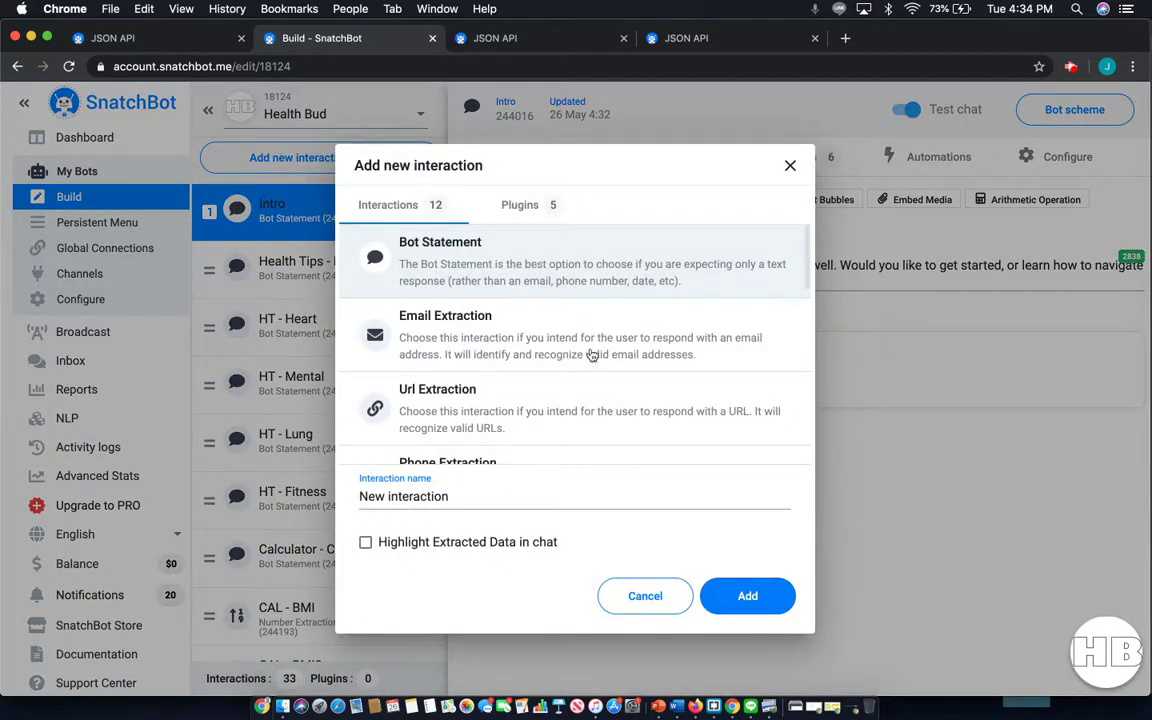
{"action": "scroll", "coordinate": [592, 355], "scroll_direction": "down", "scroll_amount": 5}
{"action": "scroll", "coordinate": [592, 355], "scroll_direction": "down", "scroll_amount": 4}
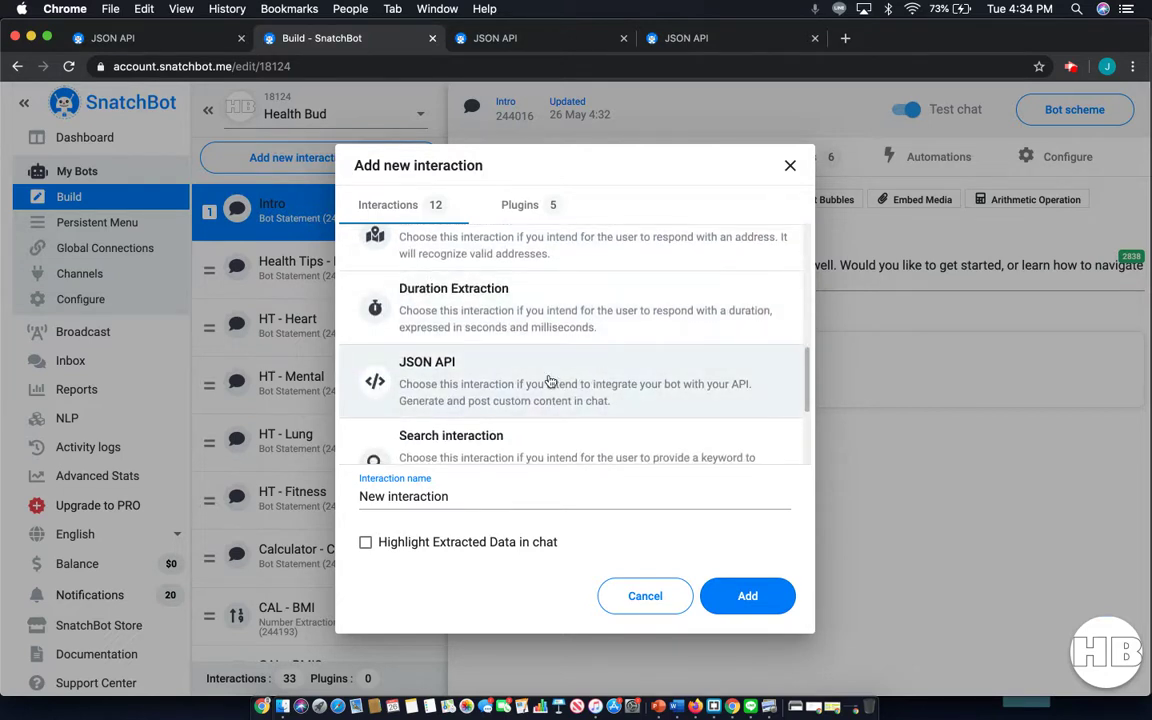
{"action": "triple_click", "coordinate": [424, 490]}
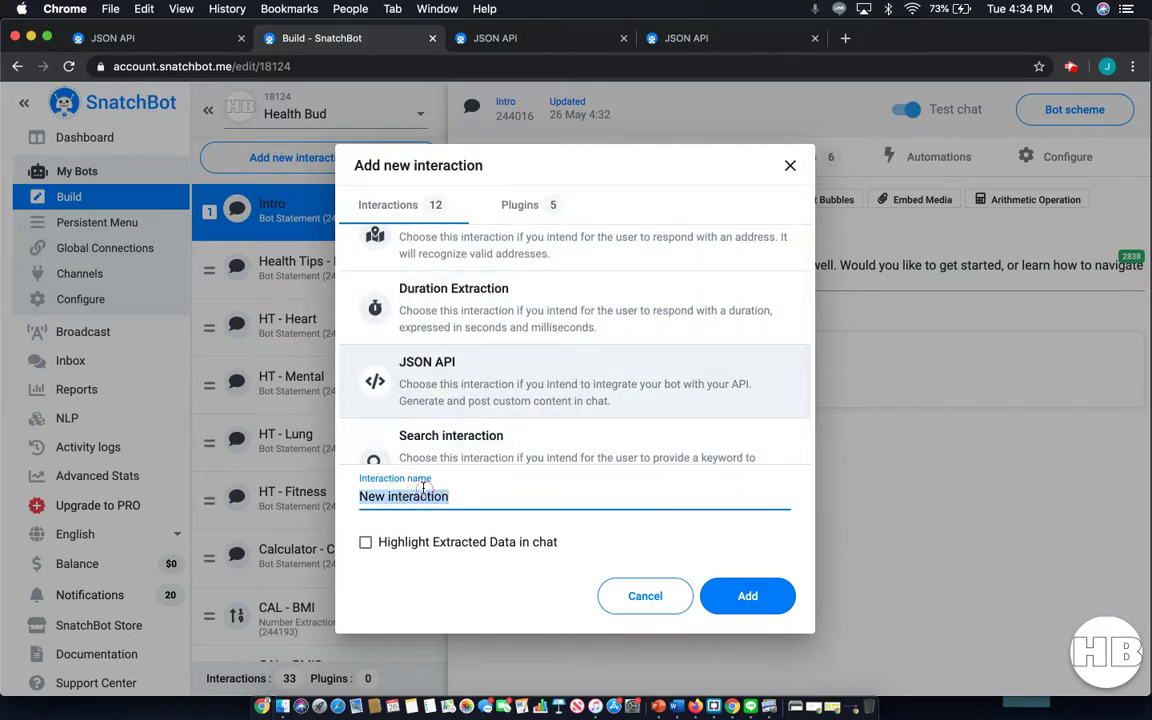
{"action": "type", "text": "JSON AP"}
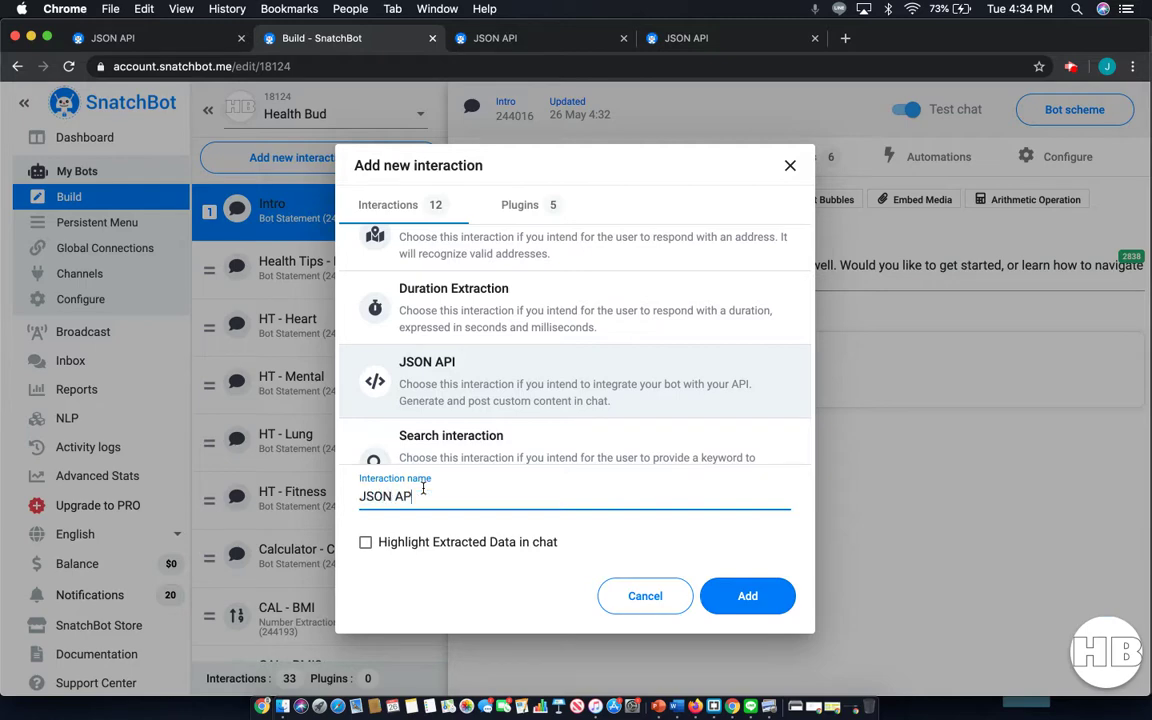
{"action": "type", "text": "I Sample"}
{"action": "left_click", "coordinate": [702, 600]}
{"action": "scroll", "coordinate": [251, 383], "scroll_direction": "down", "scroll_amount": 2}
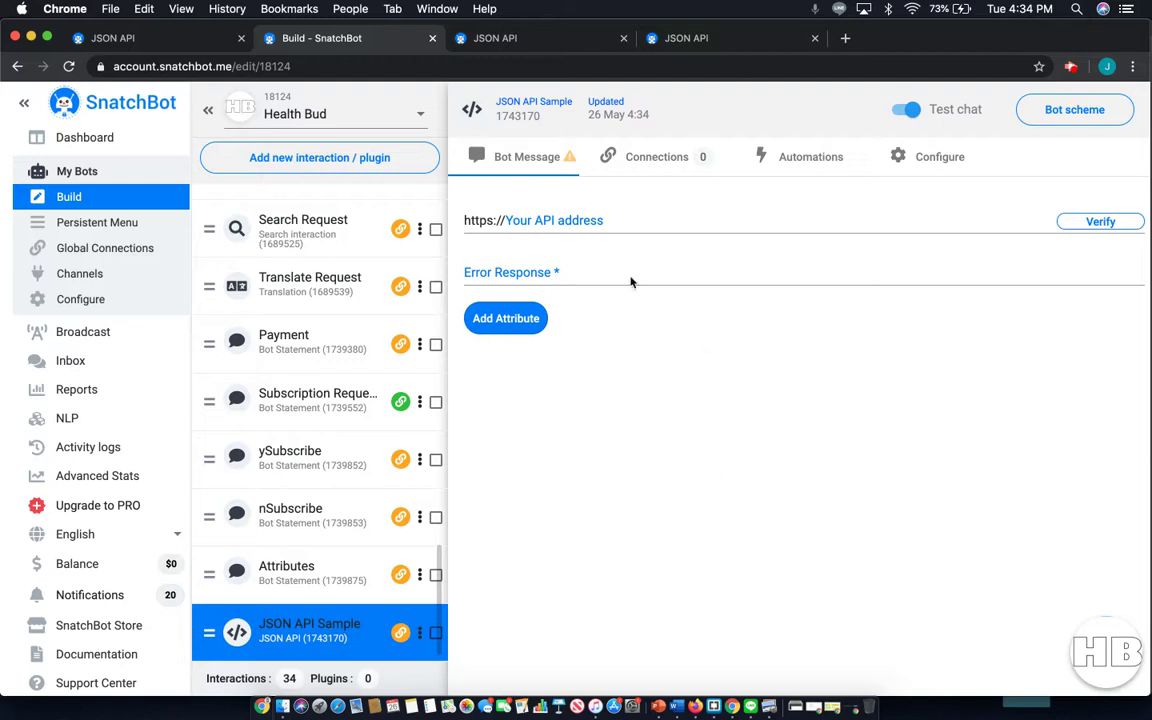
Set the API address to yourapi.com and the error response to 'Error occured. Please try again.'
{"action": "left_click", "coordinate": [574, 219]}
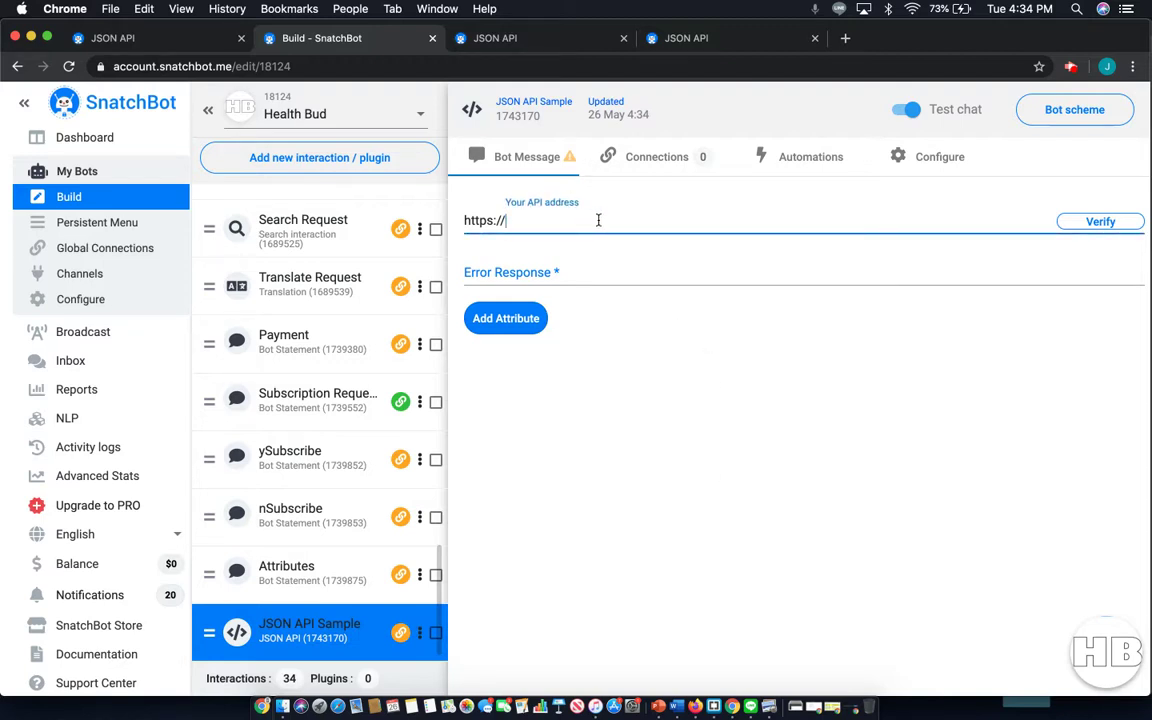
{"action": "type", "text": "yourapi.com"}
{"action": "left_click", "coordinate": [546, 273]}
{"action": "type", "text": "Error "}
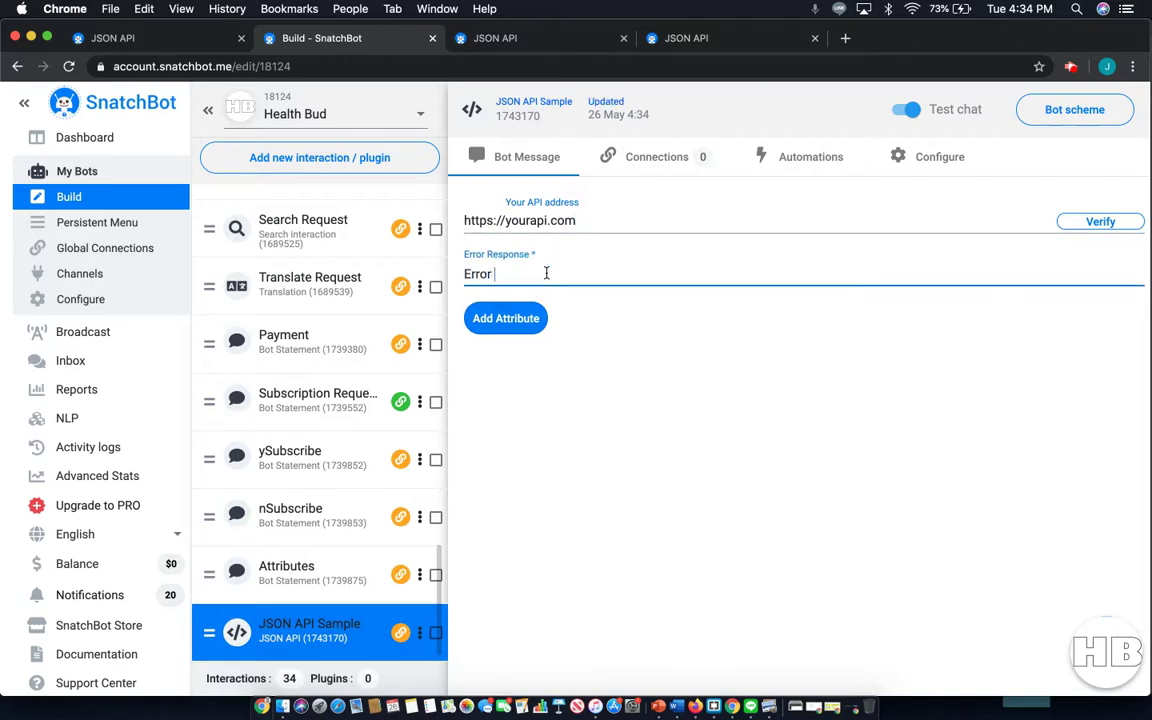
{"action": "type", "text": "occured. Please try again"}
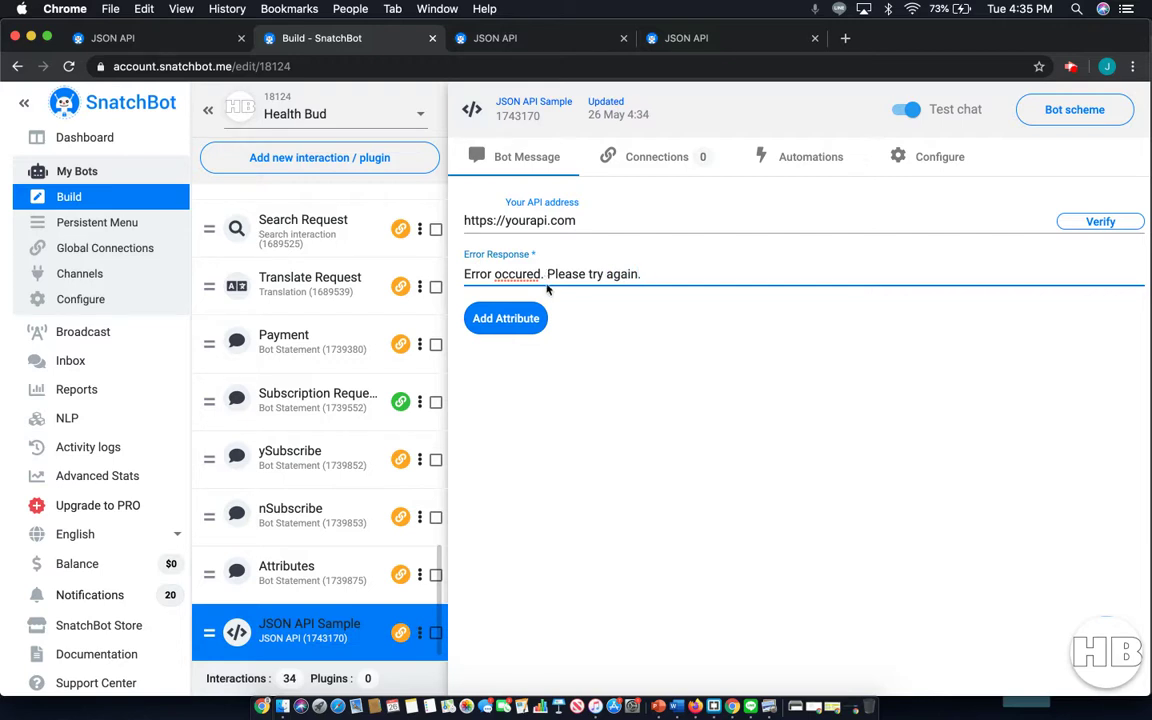
{"action": "type", "text": "."}
{"action": "left_click", "coordinate": [636, 384]}
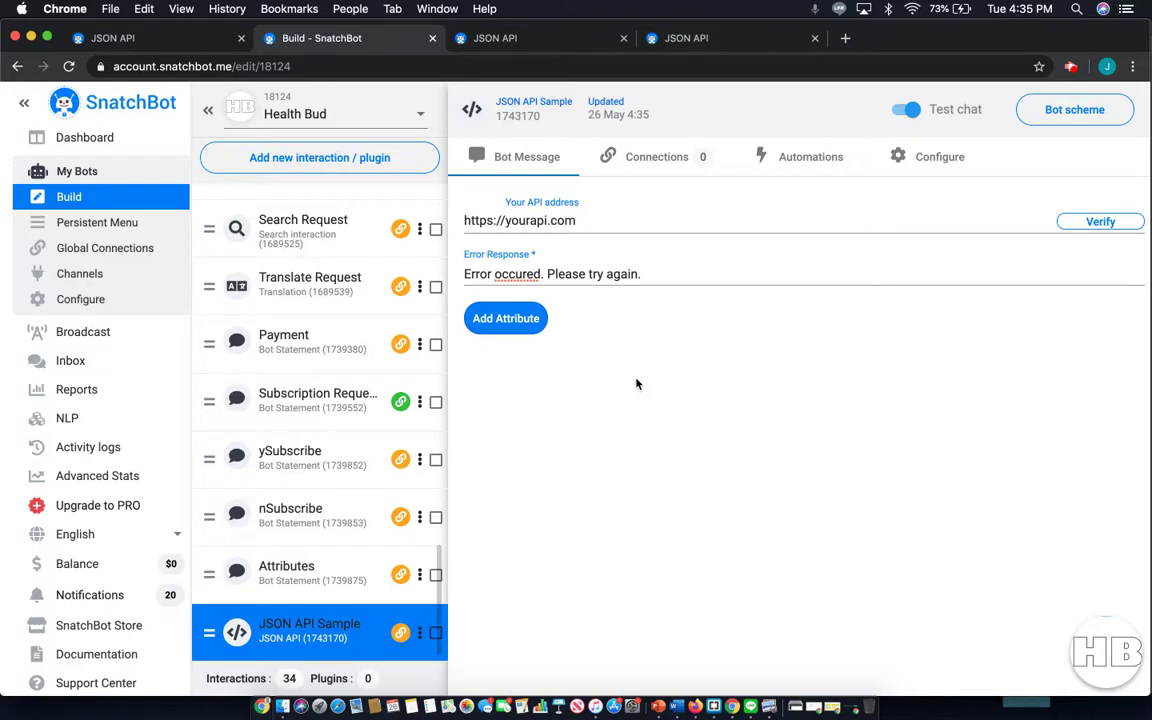
{"action": "left_click", "coordinate": [500, 40]}
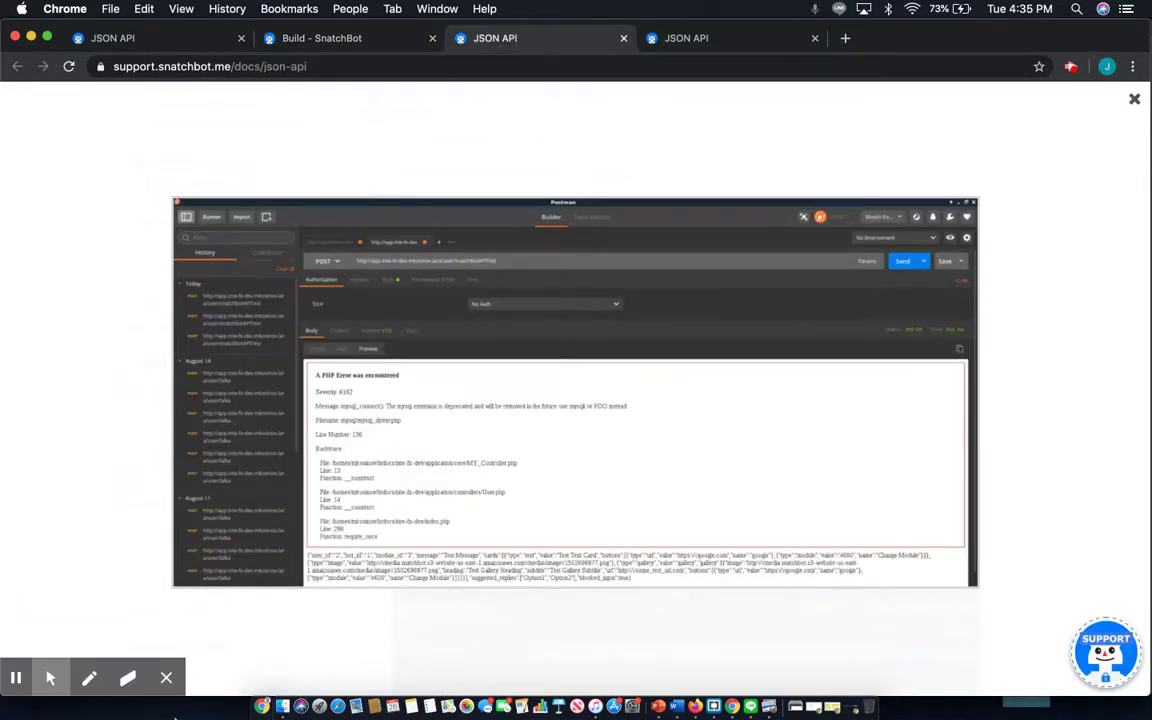
View the other JSON API documentation tab, then return to the bot builder
{"action": "left_click", "coordinate": [683, 42]}
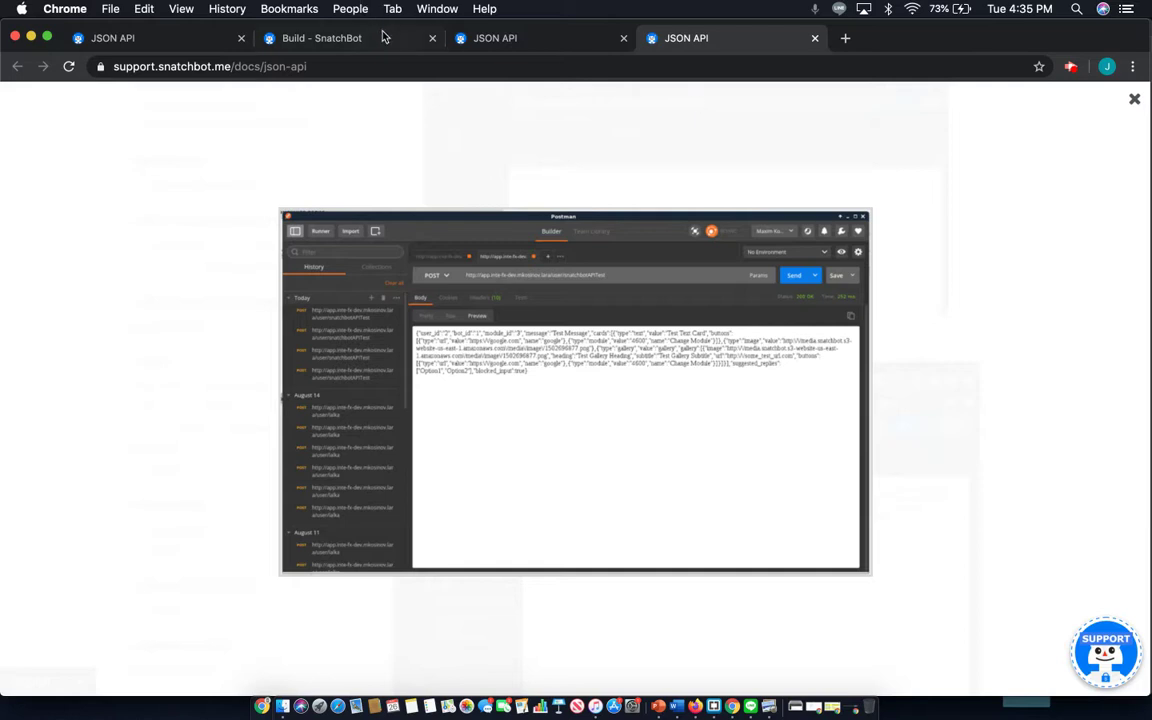
{"action": "left_click", "coordinate": [347, 37]}
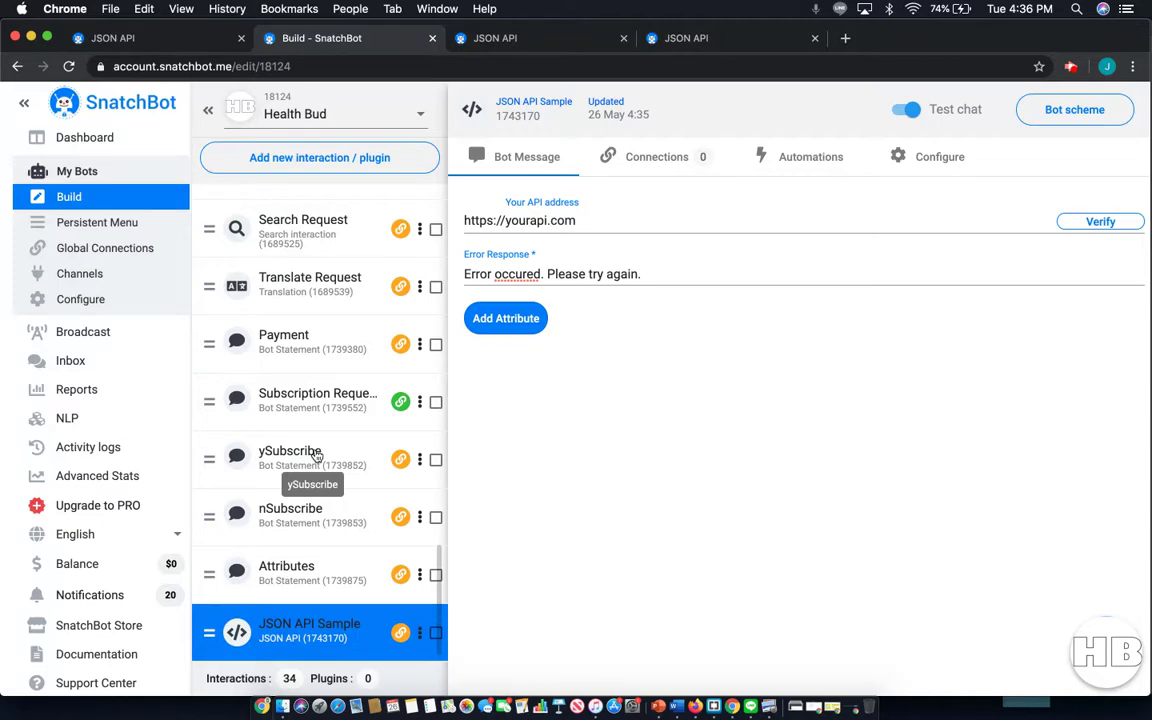
Bring the Brackets editor forward from Mission Control and open index.html
{"action": "key", "text": "ctrl+Up"}
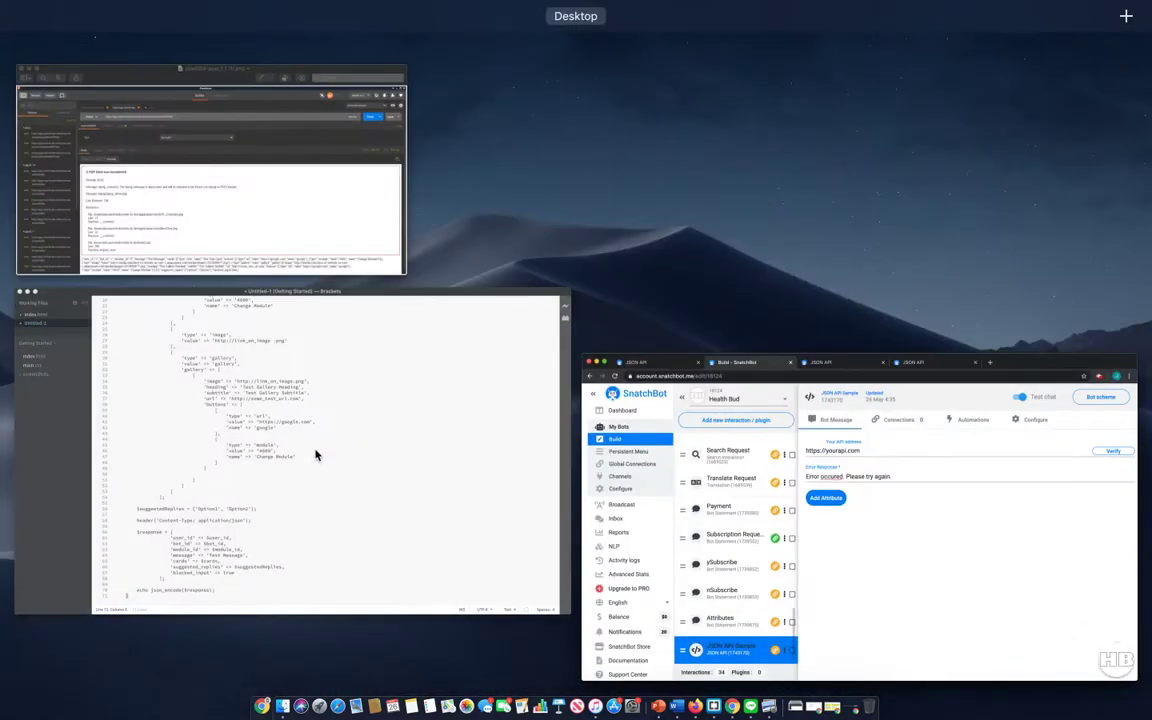
{"action": "left_click", "coordinate": [374, 450]}
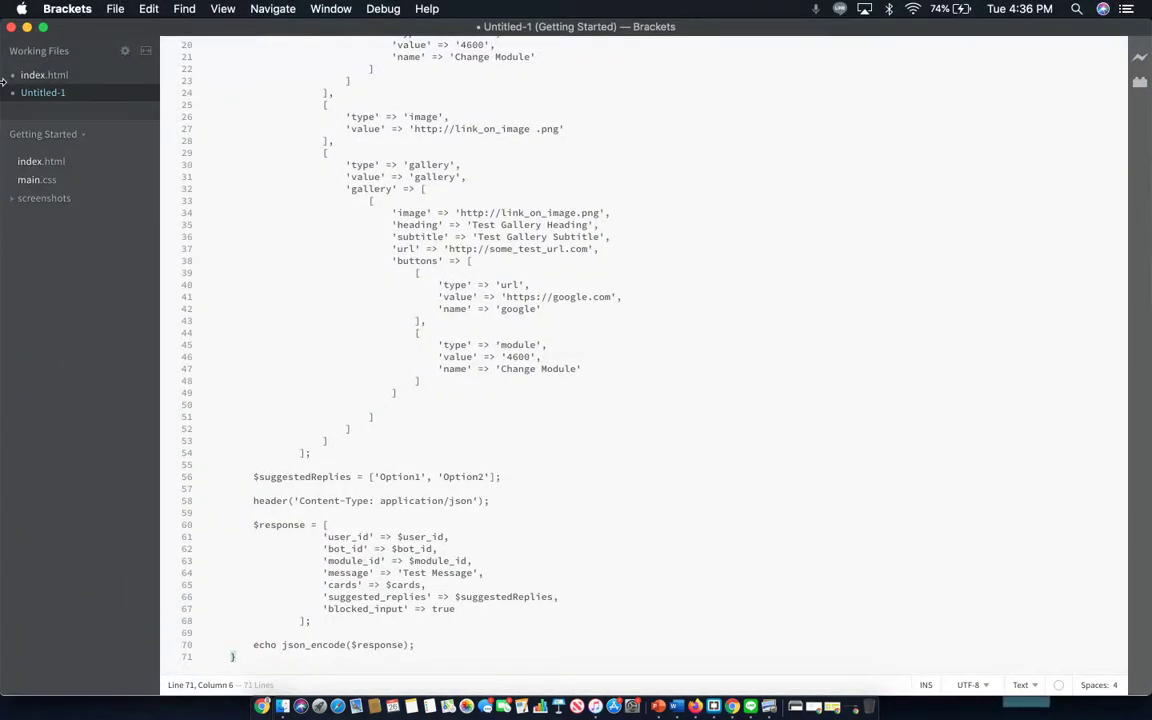
{"action": "left_click", "coordinate": [69, 75]}
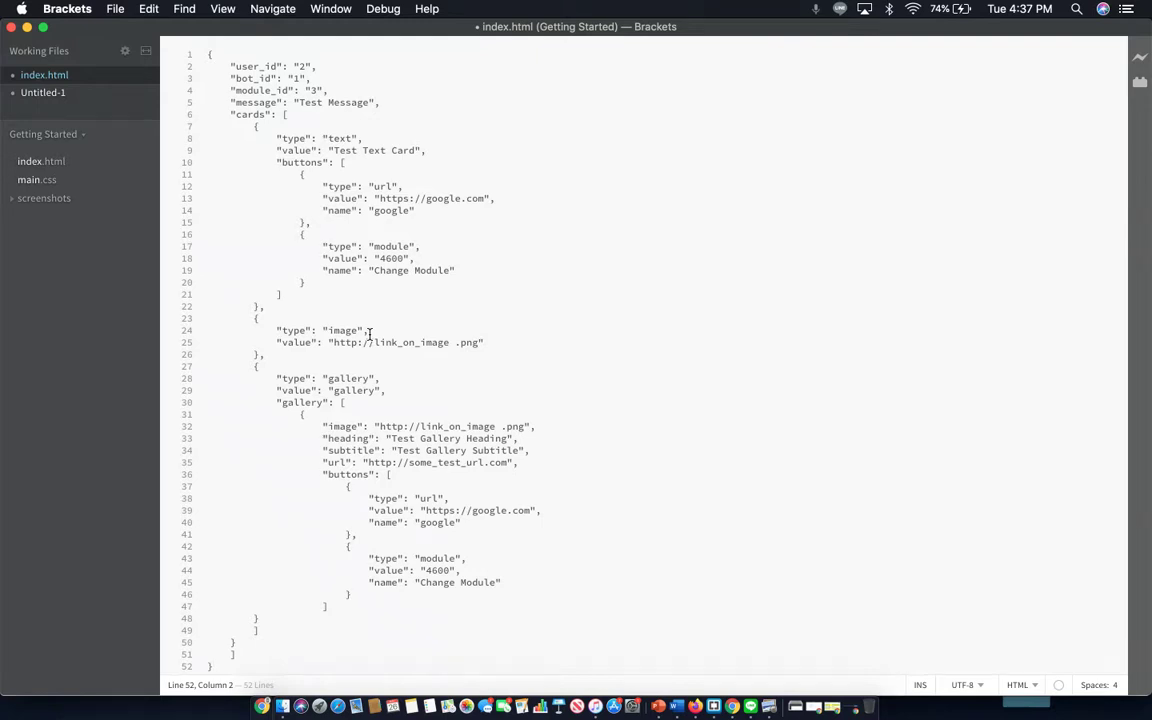
Scroll through index.html to review the sample JSON response's text, image and gallery cards
{"action": "scroll", "coordinate": [380, 450], "scroll_direction": "down", "scroll_amount": 1}
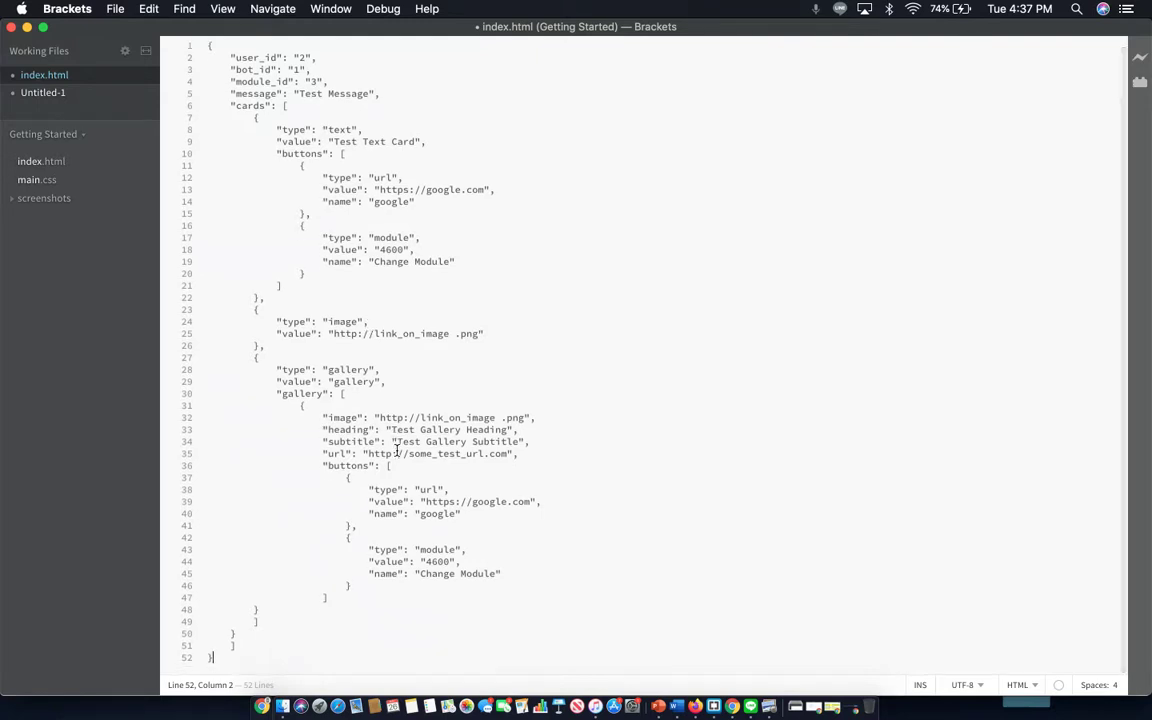
{"action": "scroll", "coordinate": [412, 385], "scroll_direction": "up", "scroll_amount": 1}
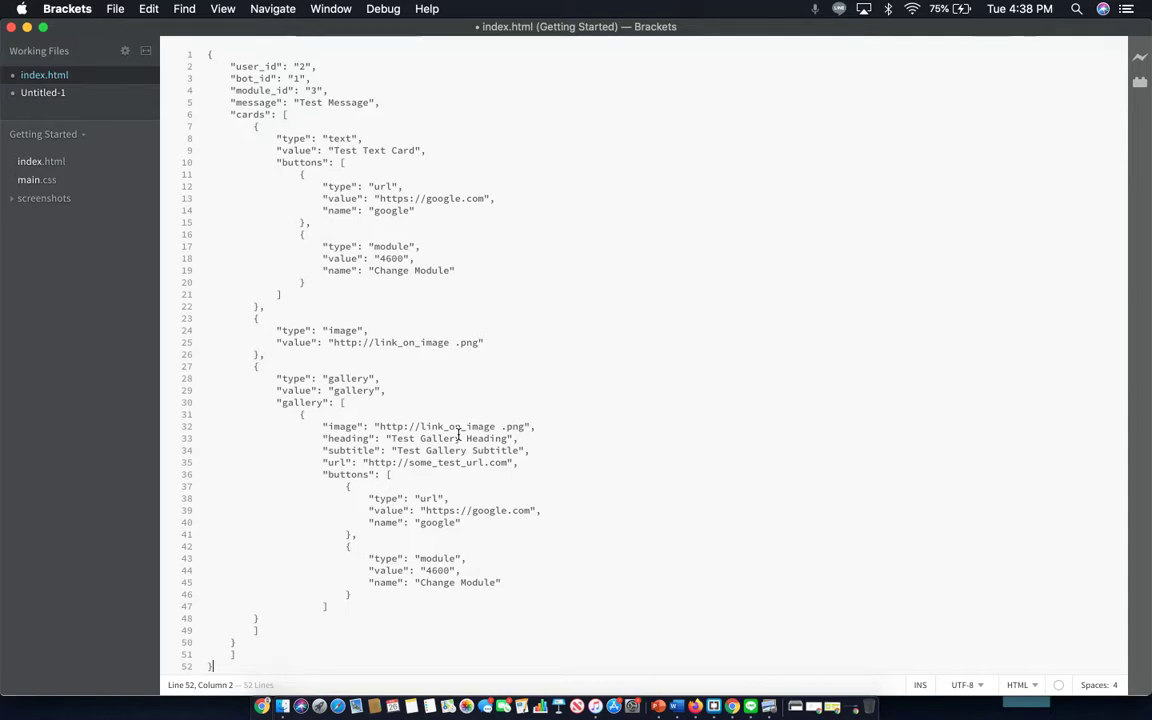
Switch to Untitled-1 and scroll through the snatchbotAPITest PHP function
{"action": "left_click", "coordinate": [66, 91]}
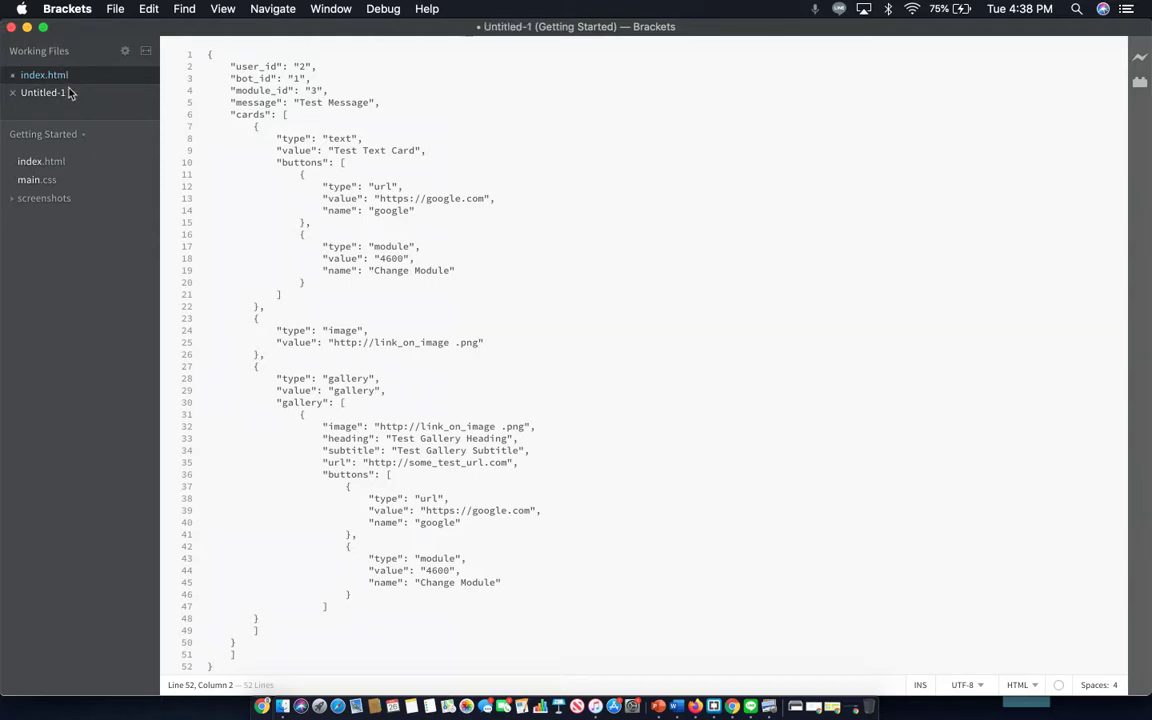
{"action": "scroll", "coordinate": [293, 208], "scroll_direction": "up", "scroll_amount": 5}
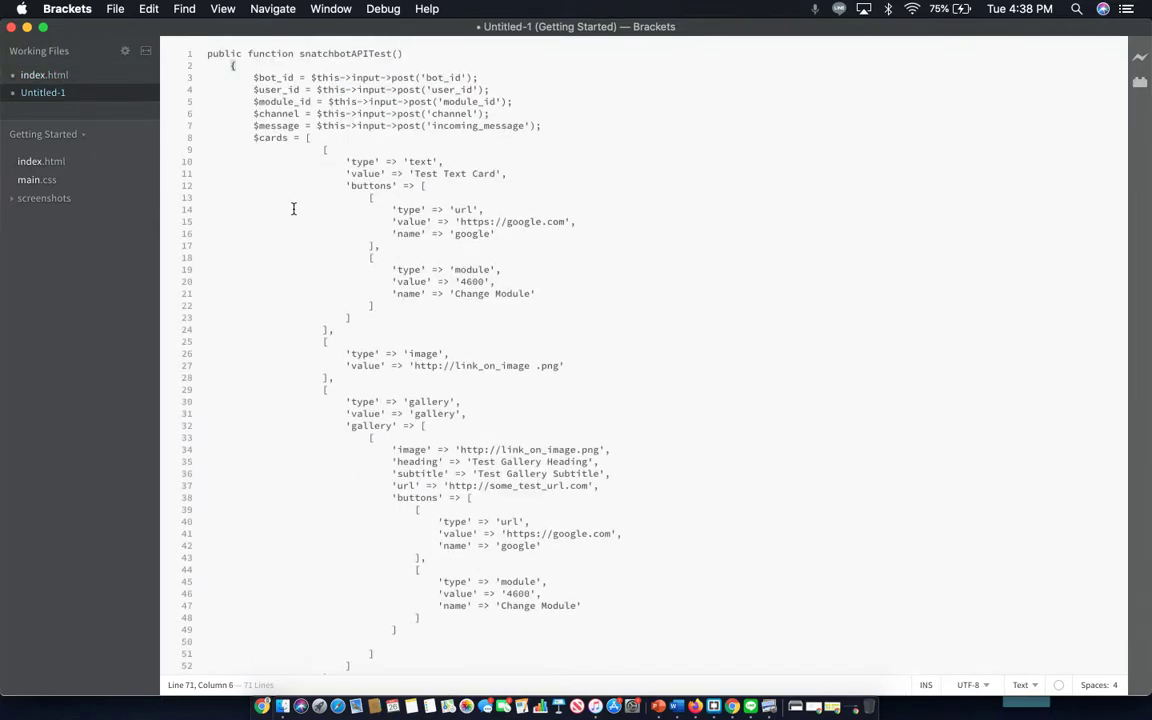
{"action": "scroll", "coordinate": [293, 208], "scroll_direction": "down", "scroll_amount": 5}
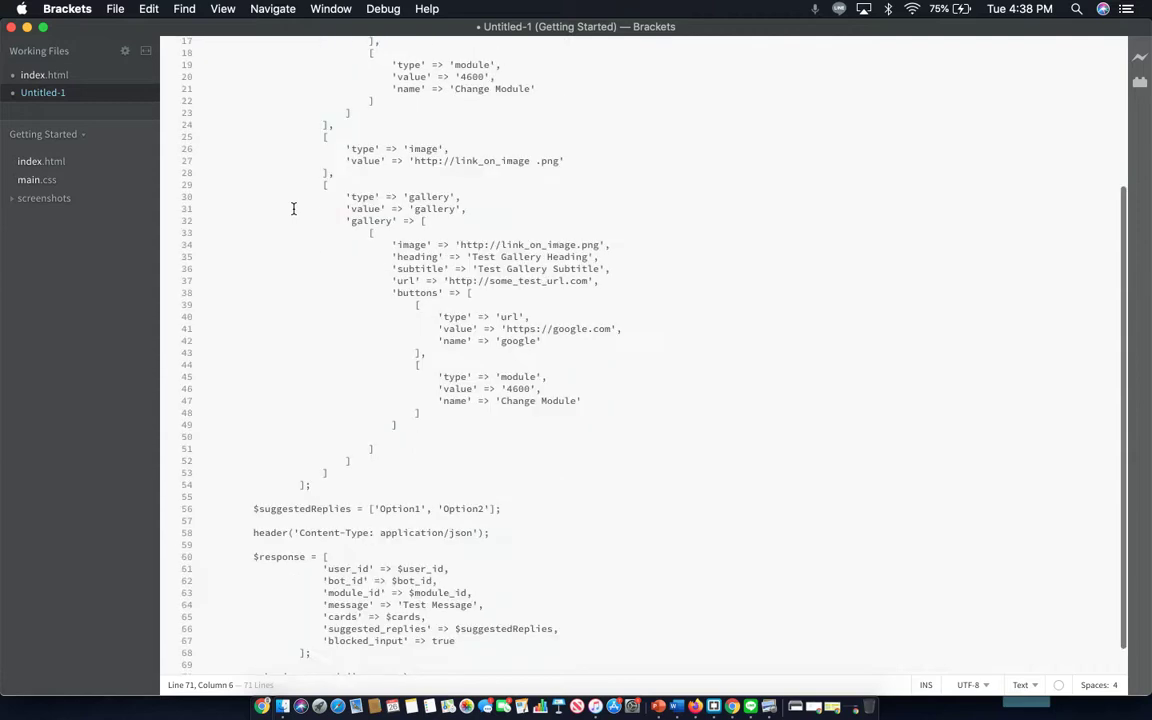
{"action": "scroll", "coordinate": [293, 208], "scroll_direction": "up", "scroll_amount": 4}
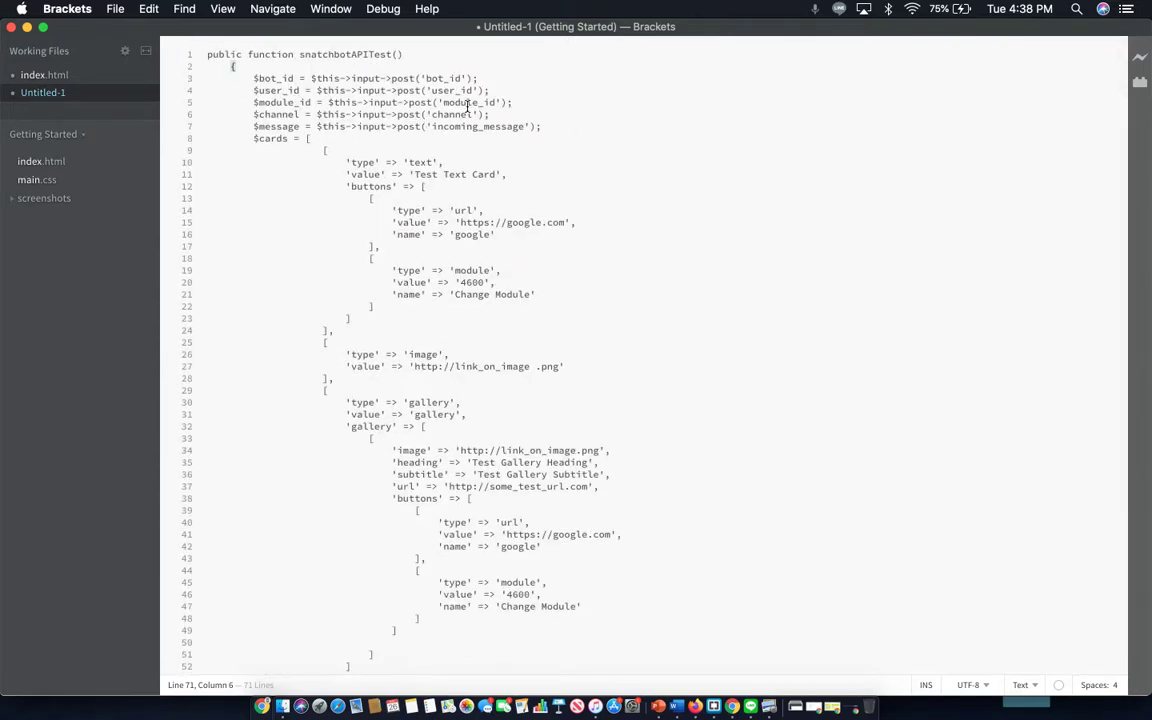
{"action": "scroll", "coordinate": [523, 373], "scroll_direction": "down", "scroll_amount": 3}
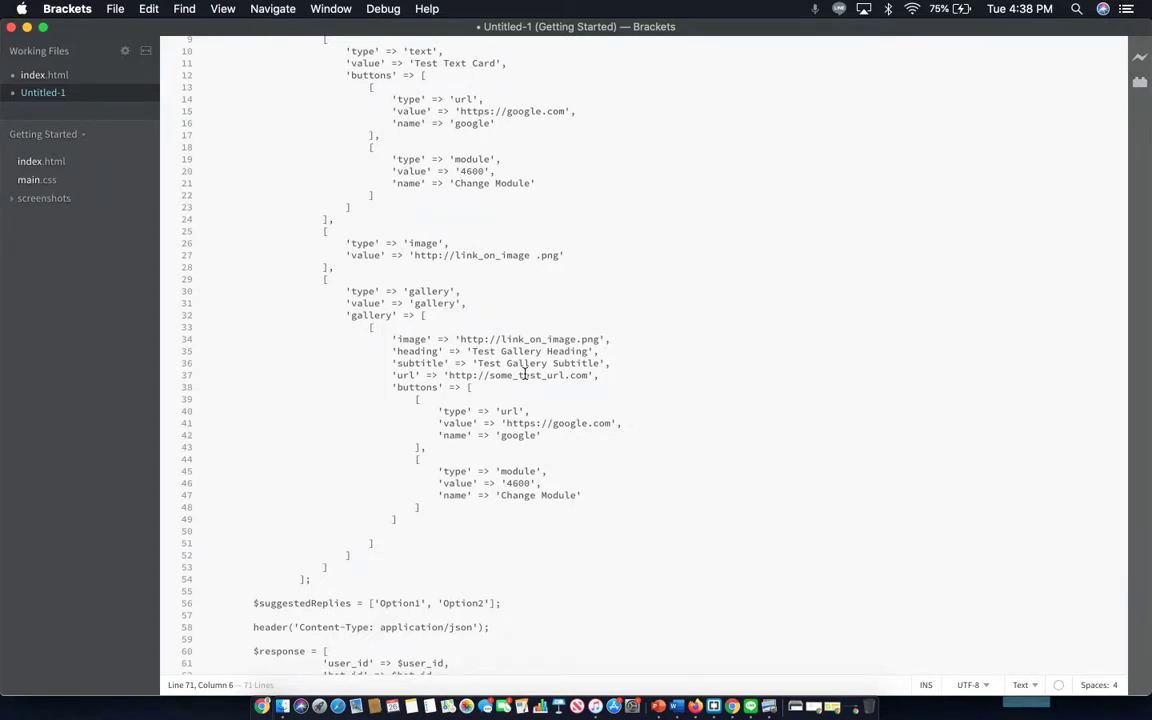
{"action": "key", "text": "ctrl+Up"}
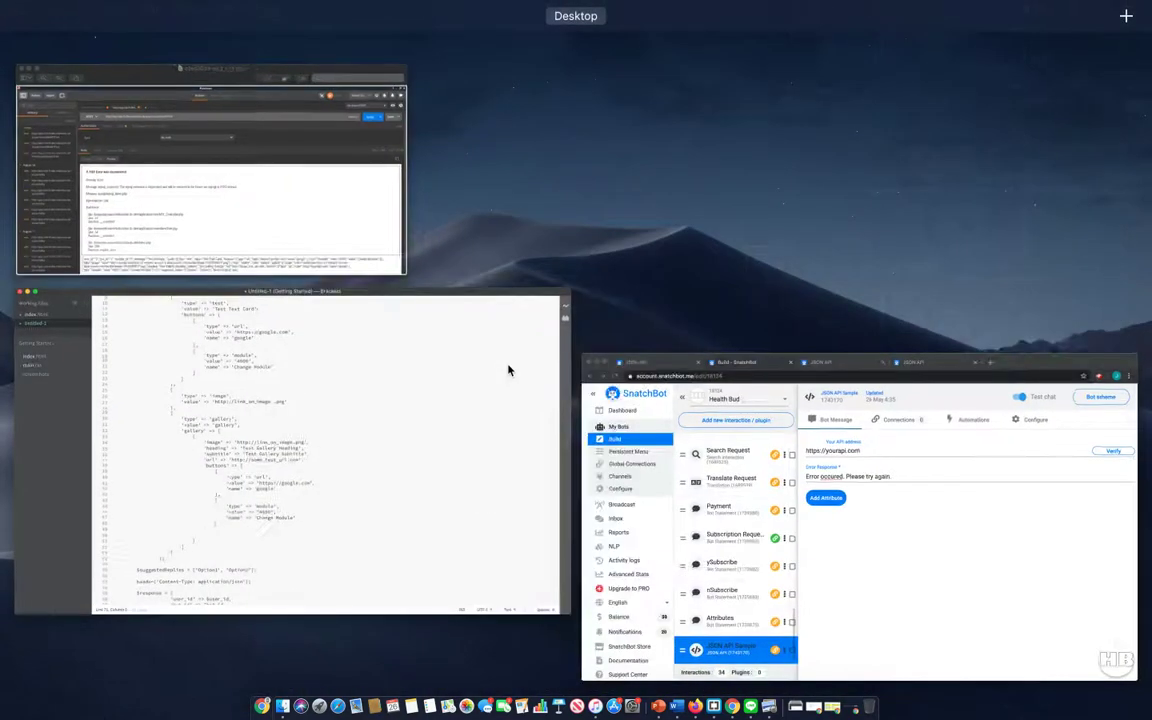
Return to the Chrome window showing SnatchBot's JSON API Sample interaction
{"action": "left_click", "coordinate": [759, 455]}
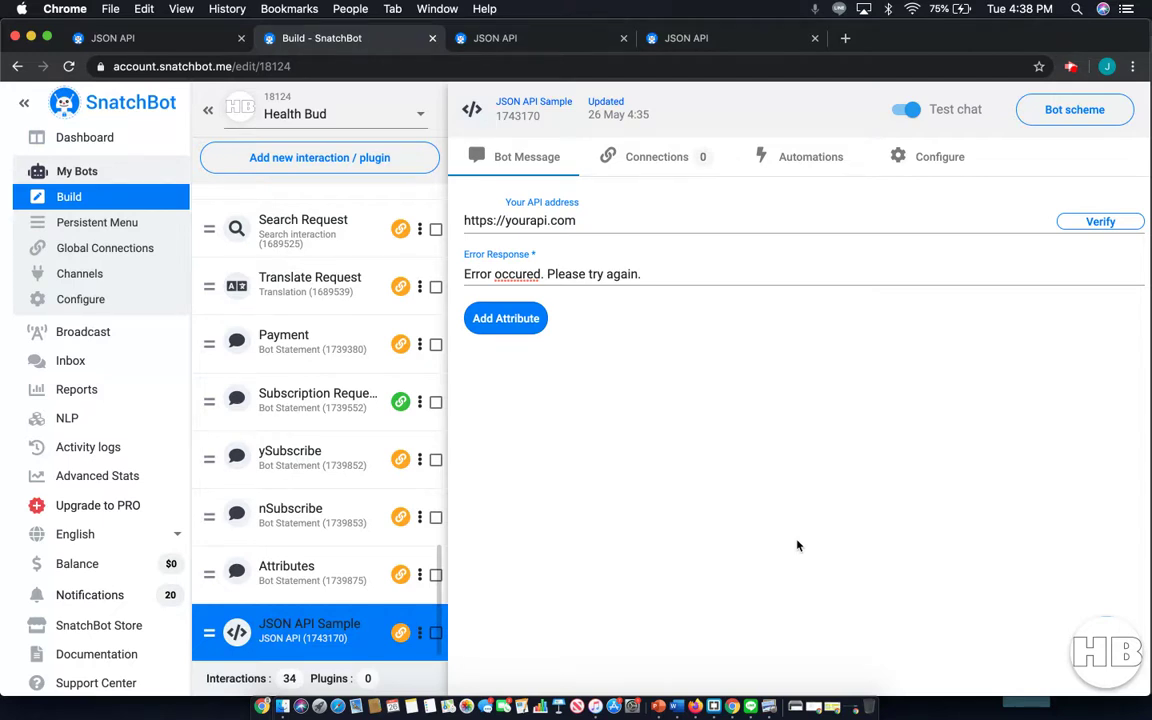
{"action": "key", "text": "ctrl+Up"}
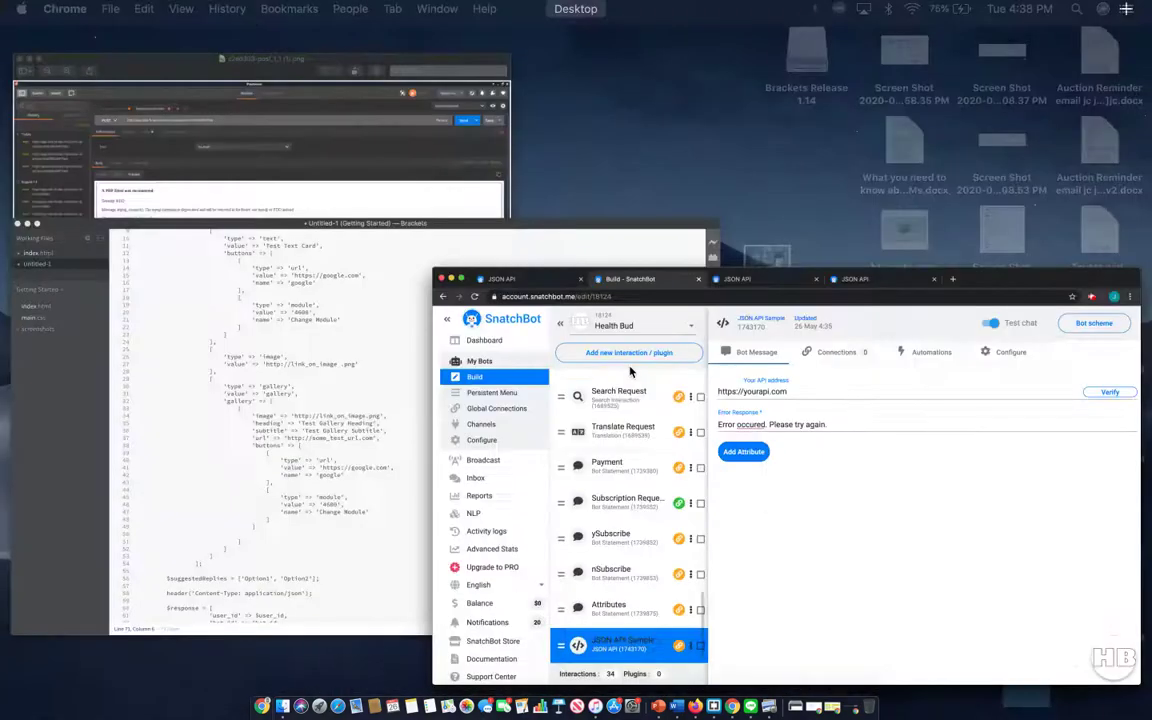
{"action": "left_click", "coordinate": [987, 586]}
Add a new attribute, choose Subscribed from the attribute list, and save it
{"action": "left_click", "coordinate": [525, 316]}
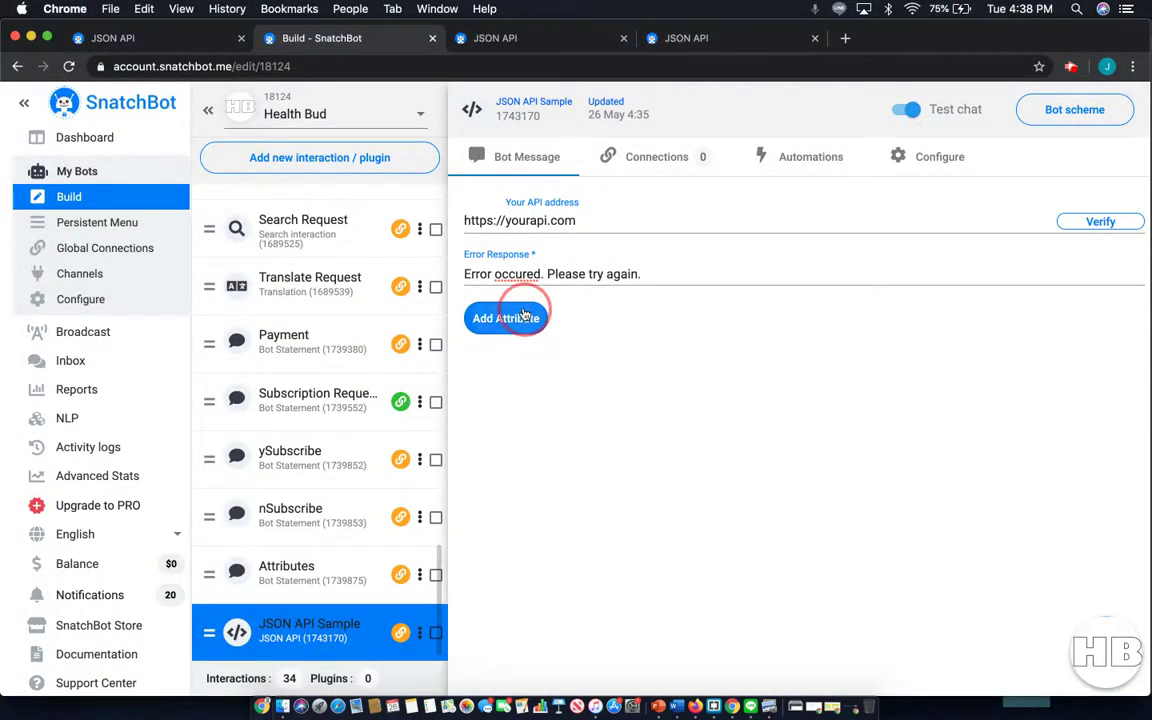
{"action": "left_click", "coordinate": [524, 367]}
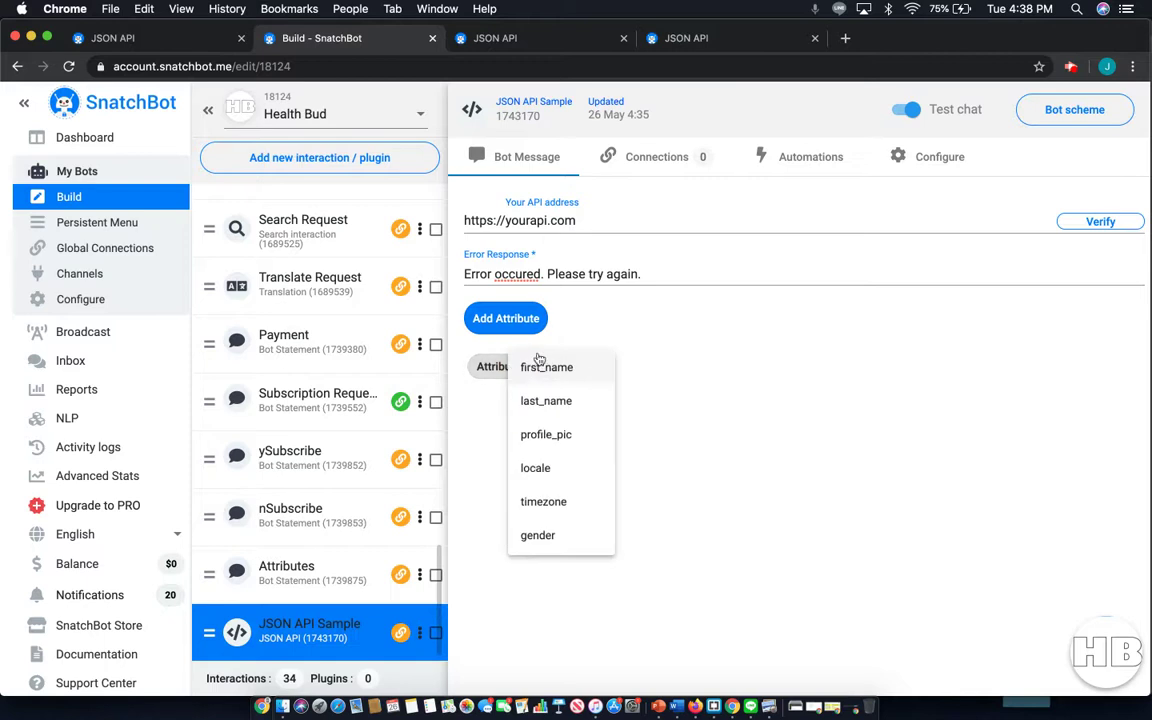
{"action": "scroll", "coordinate": [551, 494], "scroll_direction": "down", "scroll_amount": 1}
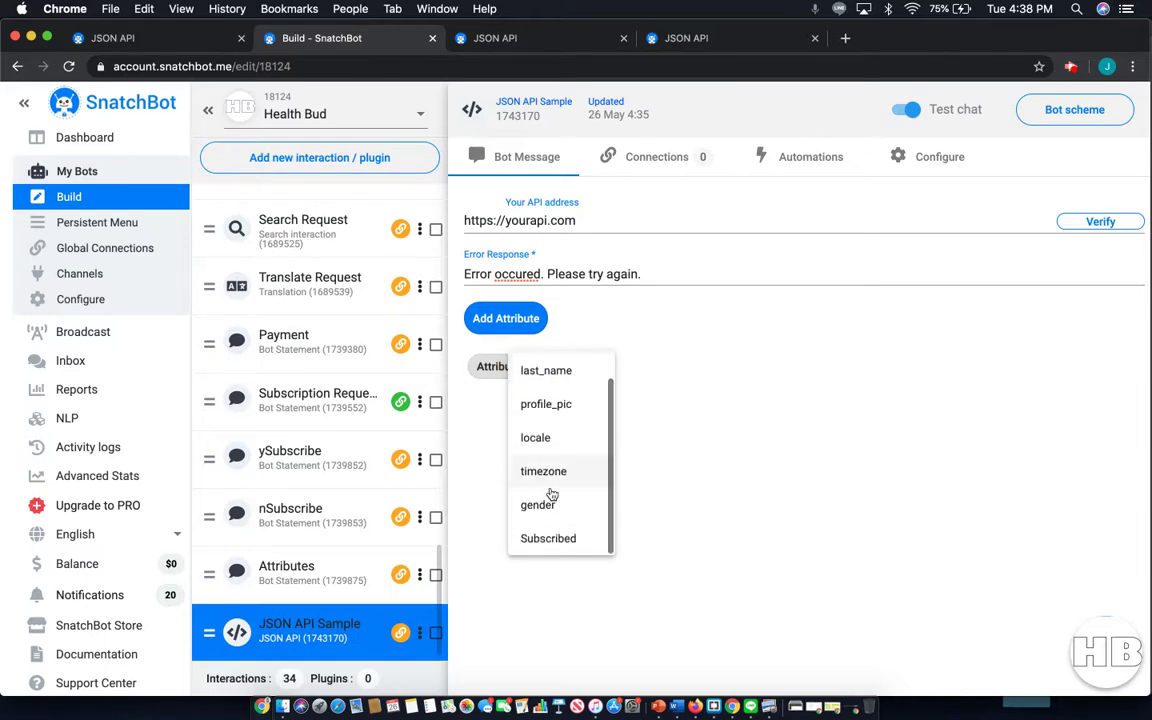
{"action": "left_click", "coordinate": [549, 537]}
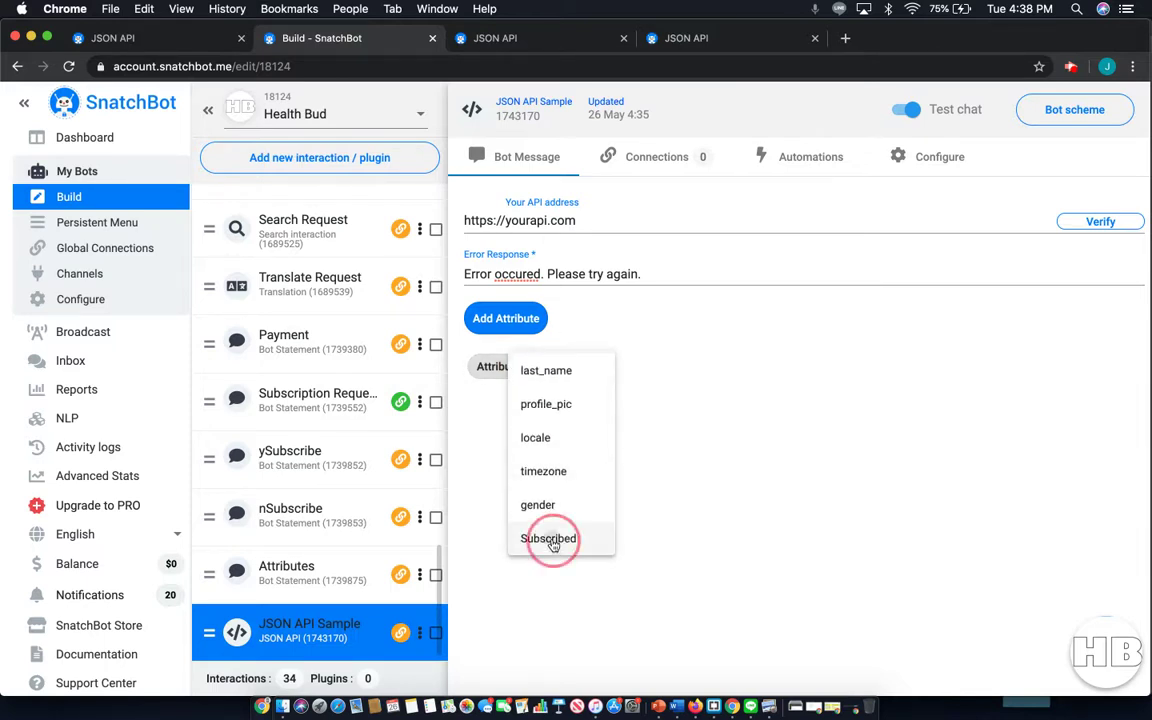
{"action": "left_click", "coordinate": [799, 456]}
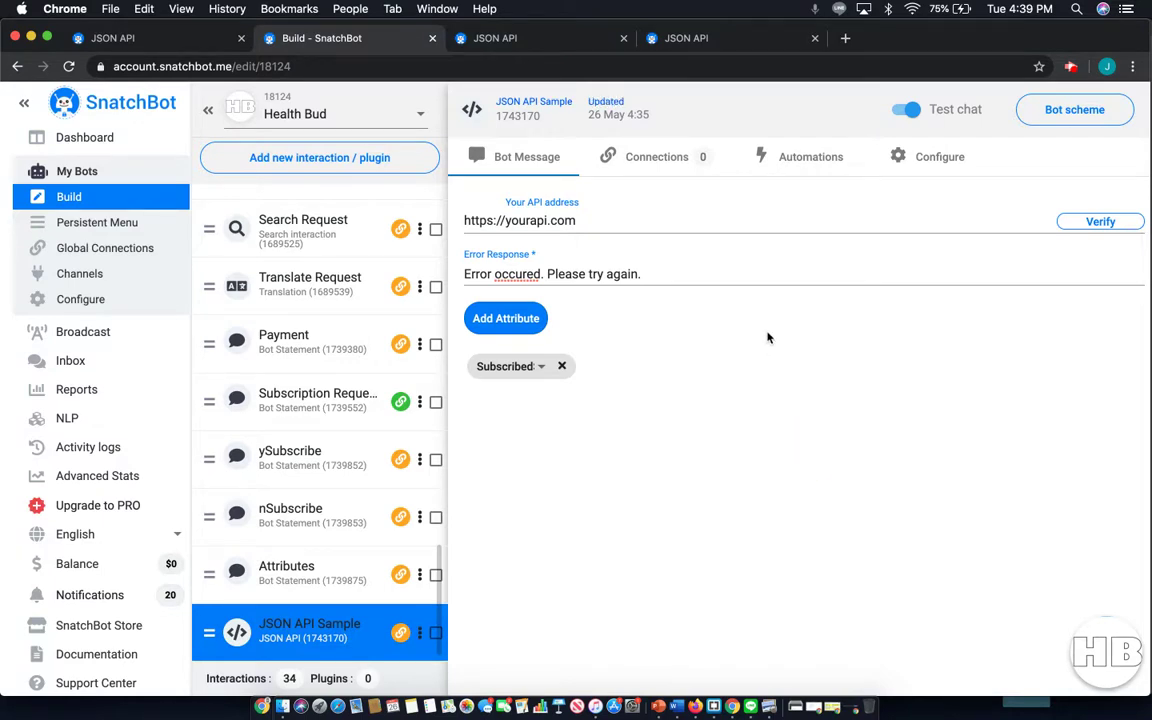